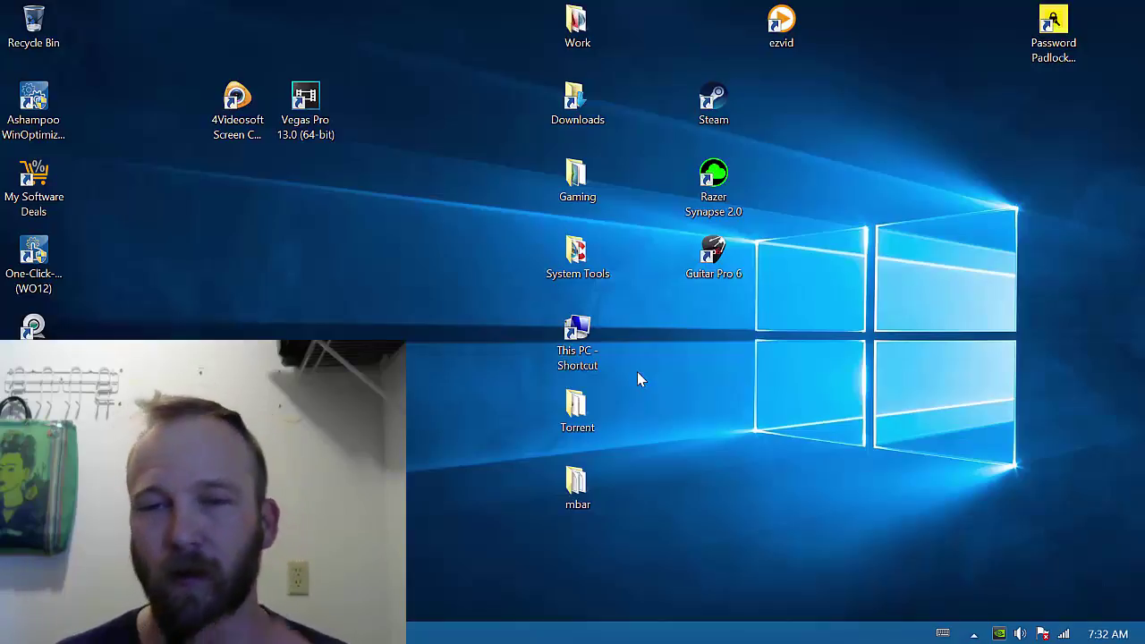
Exit Razer Synapse from its hidden tray icon and relaunch it from the Razer Synapse 2.0 shortcut.
{"action": "left_click", "coordinate": [721, 175]}
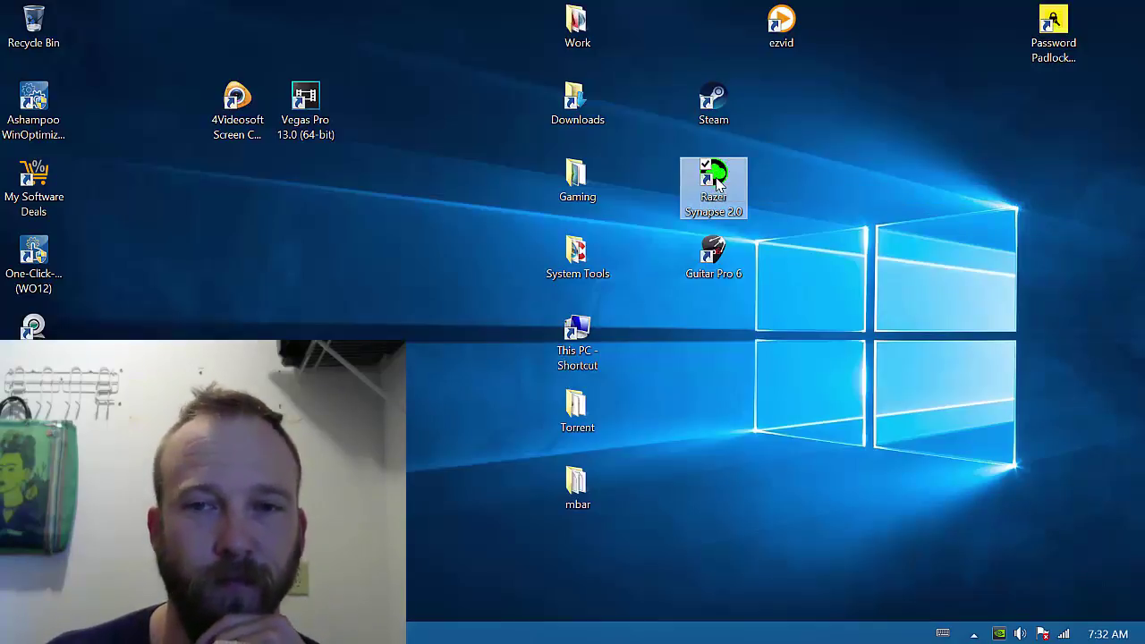
{"action": "left_click", "coordinate": [974, 634]}
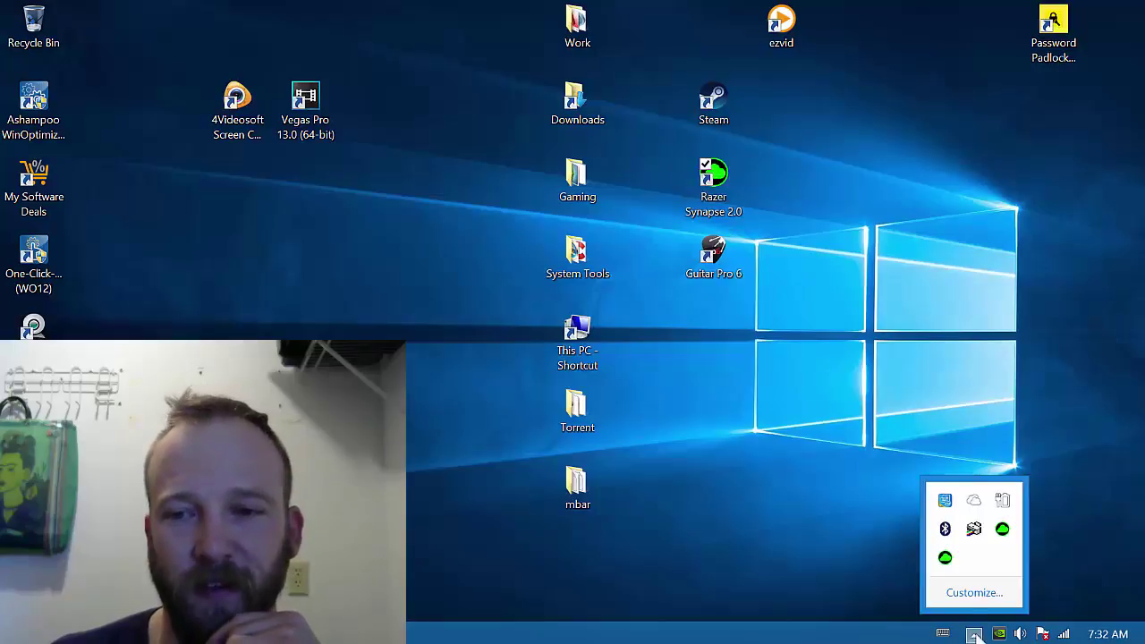
{"action": "right_click", "coordinate": [1002, 559]}
{"action": "left_click", "coordinate": [946, 545]}
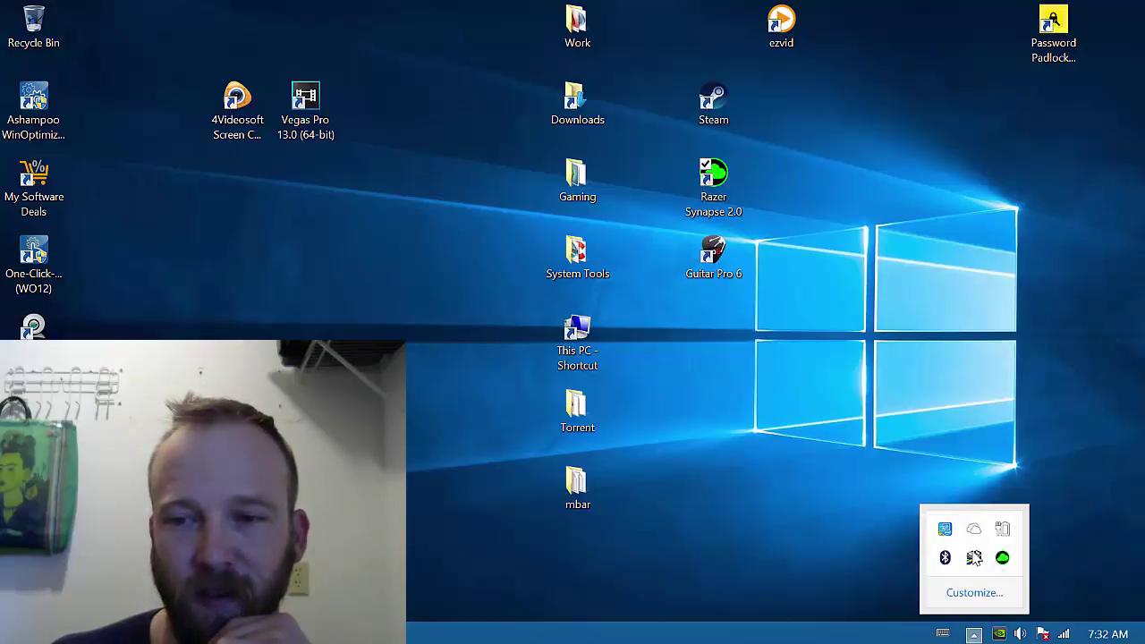
{"action": "left_click", "coordinate": [707, 184]}
{"action": "double_click", "coordinate": [723, 180]}
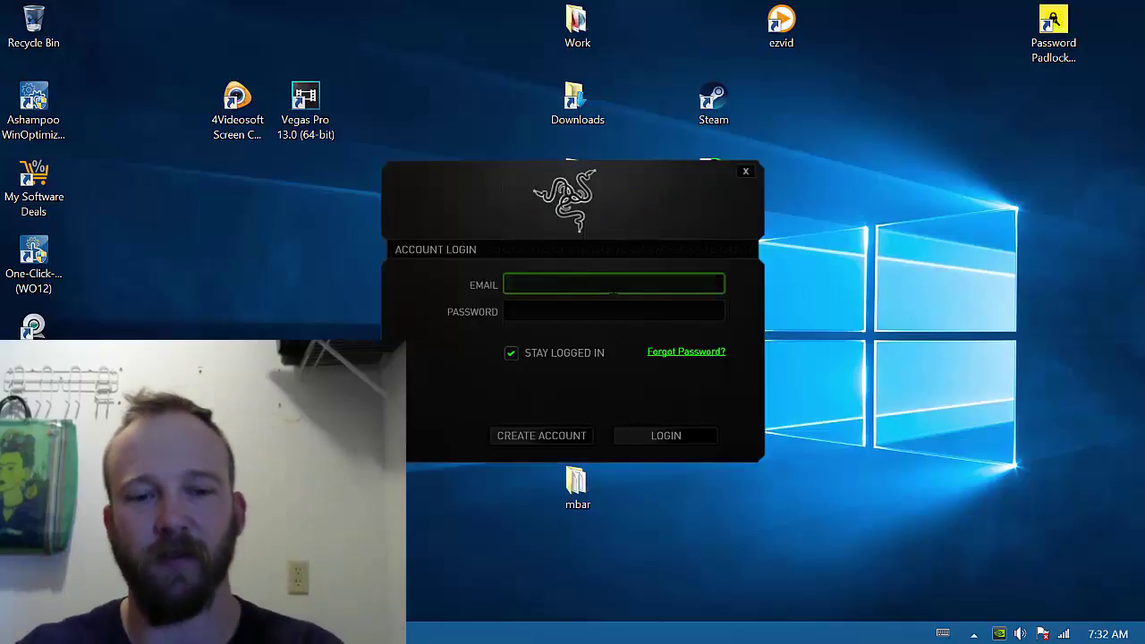
{"action": "type", "text": "[redacted email]"}
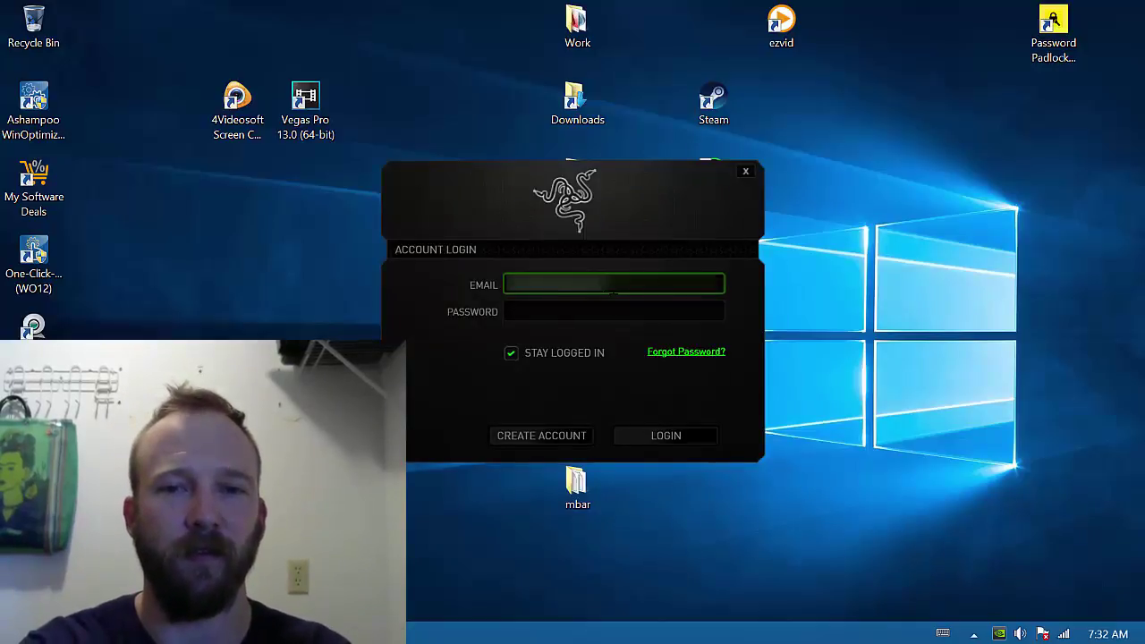
{"action": "type", "text": "[redacted]"}
Move from the email field to the password field and submit the login, which is rejected.
{"action": "key", "text": "Tab"}
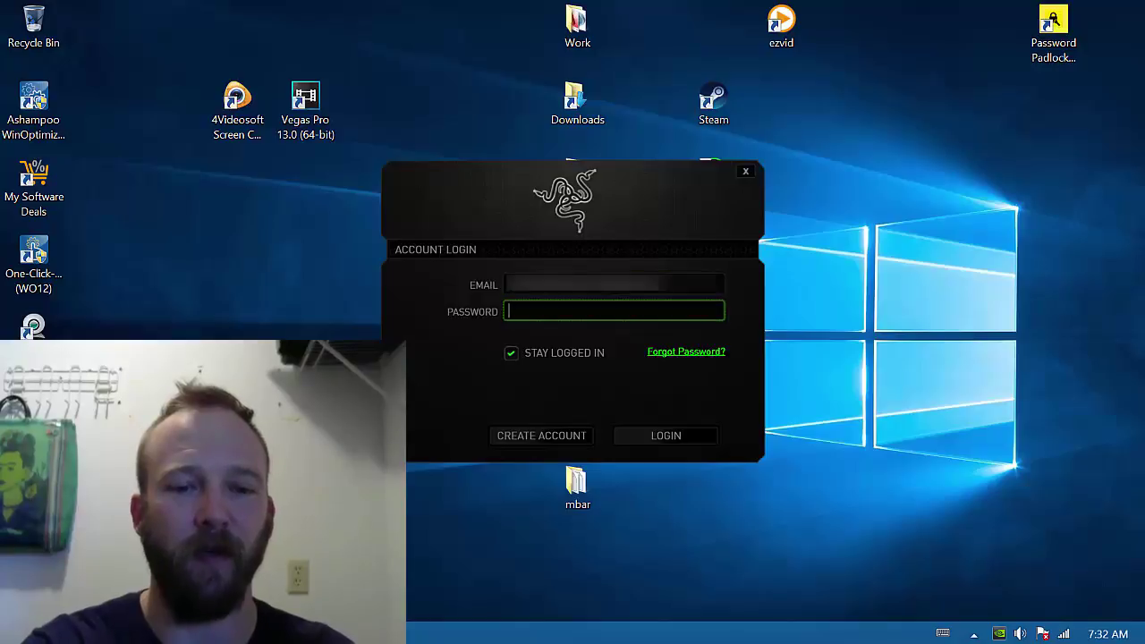
{"action": "type", "text": "********"}
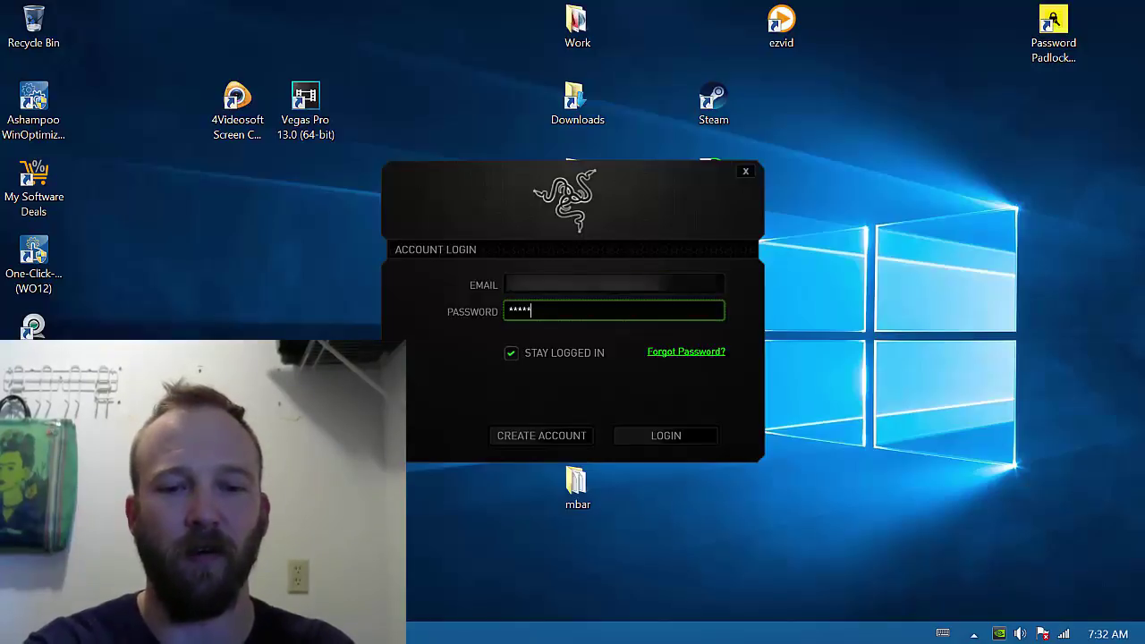
{"action": "key", "text": "Return"}
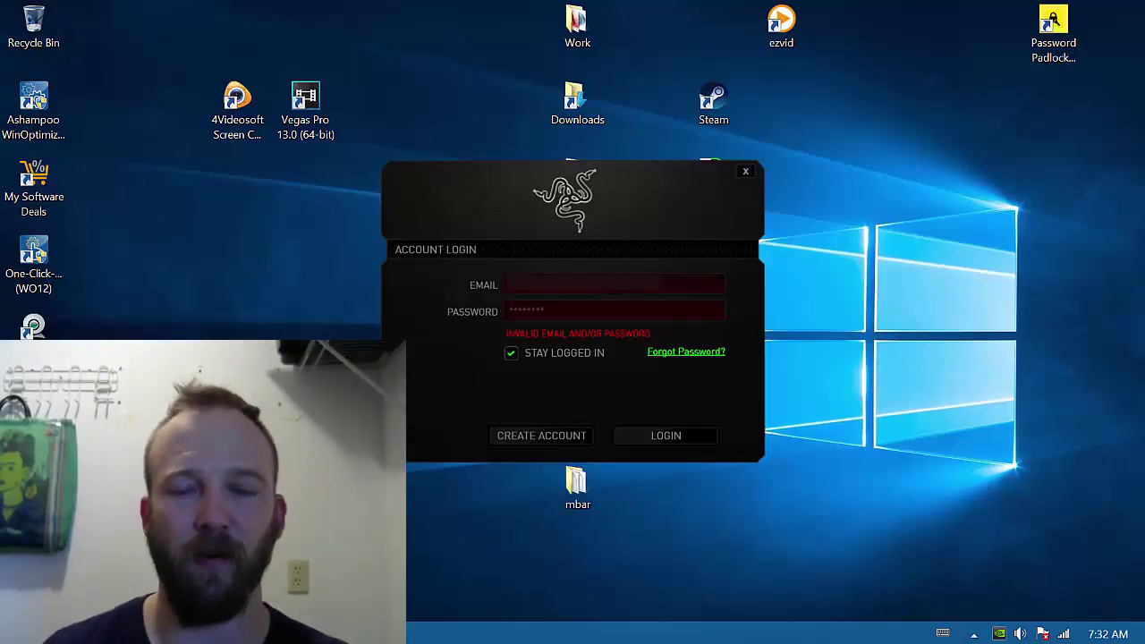